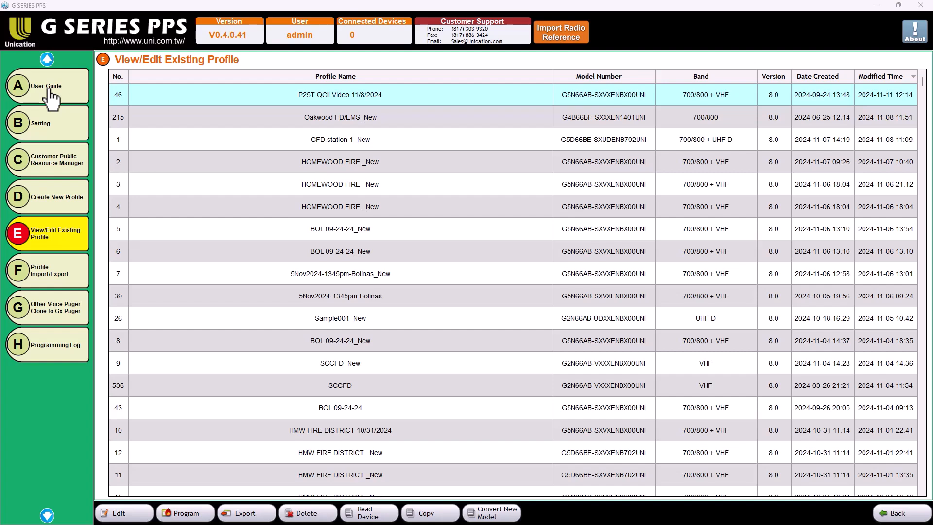
Open the "P25T QCII Video 11/8/2024" profile for editing and start a new P25 trunking sub group for the MARCS system.
double_click(334, 100)
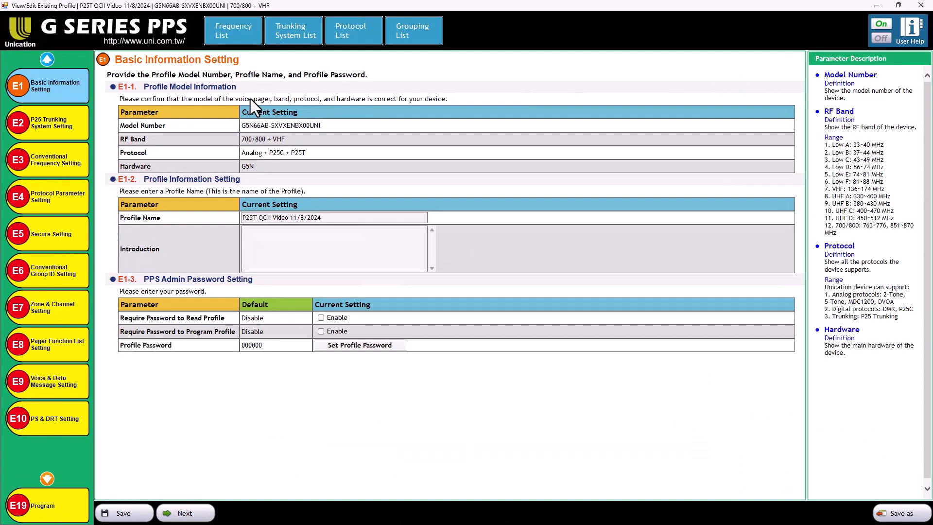
left_click(78, 125)
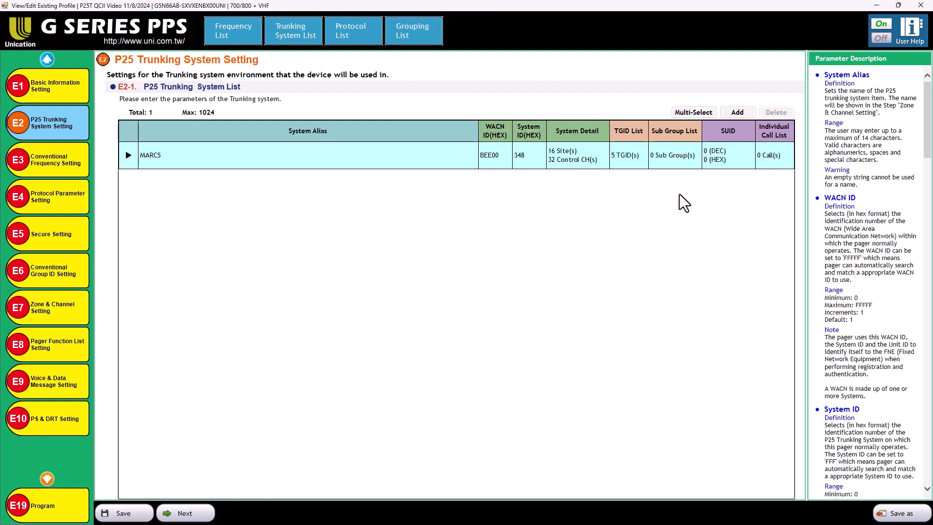
left_click(669, 160)
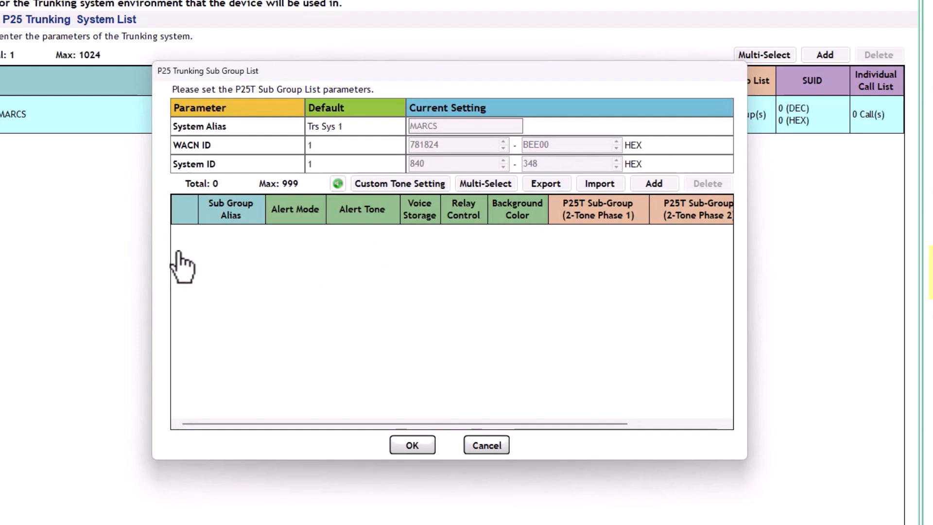
left_click(647, 183)
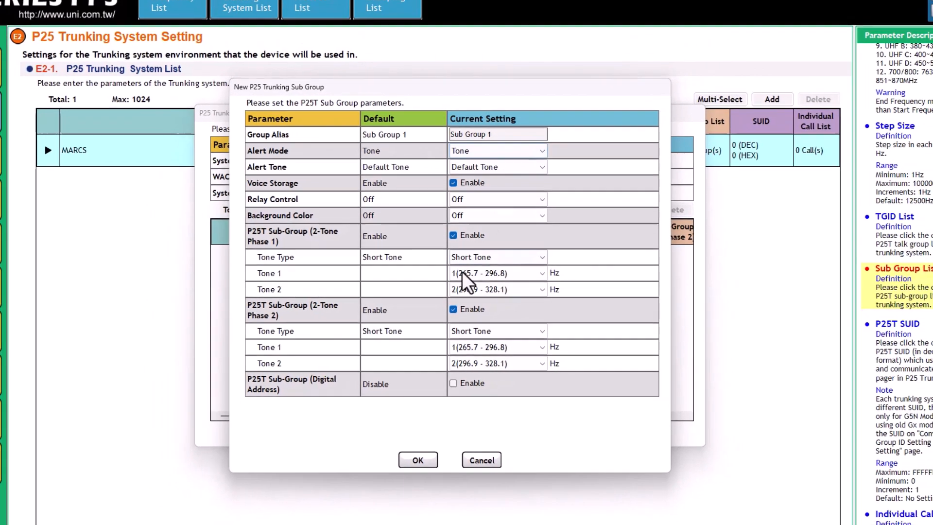
Set the sub group's 2-Tone Phase 1 tones to 9(515.7 - 546.8) for Tone 1 and 16(734.4 - 765.6) for Tone 2.
left_click(505, 258)
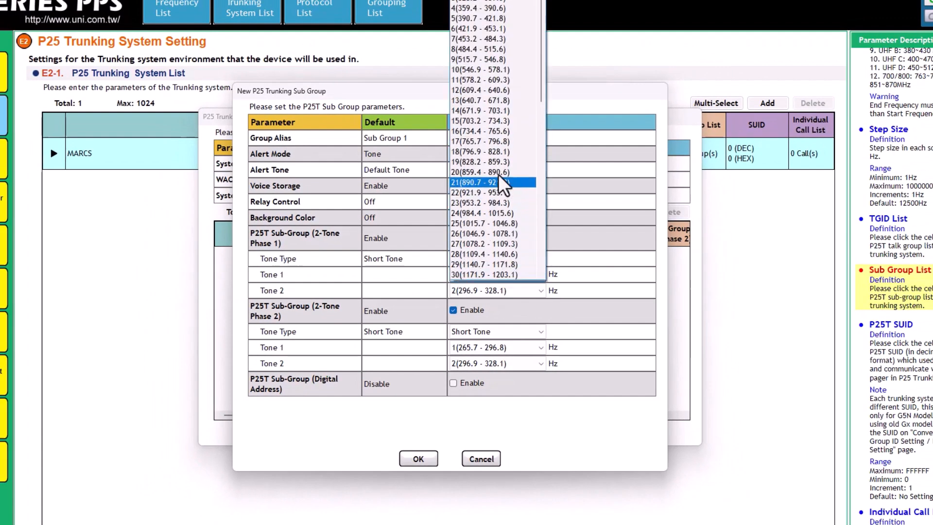
left_click(485, 59)
left_click(465, 288)
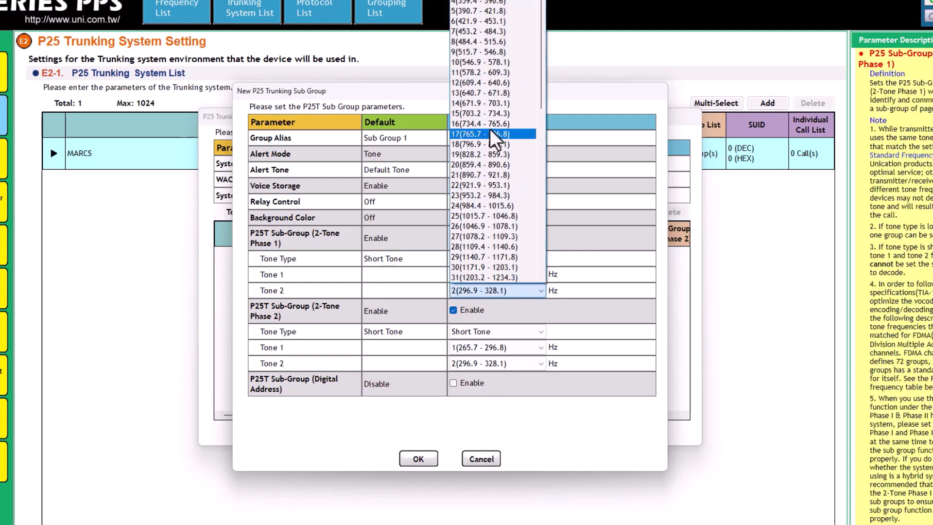
left_click(488, 123)
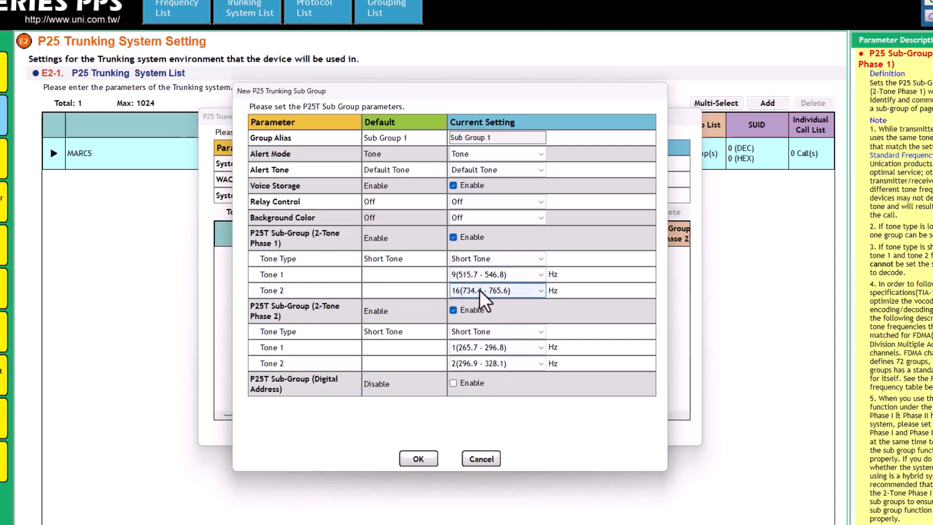
Set the 2-Tone Phase 2 tones to 9(515.7 - 546.8) and 16(734.4 - 765.6), and accept the new sub group and its list.
left_click(469, 346)
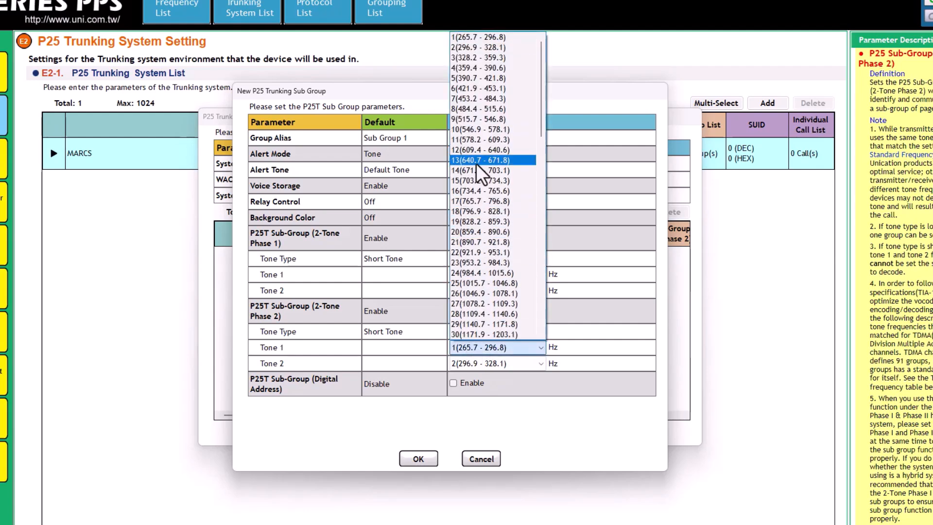
left_click(479, 119)
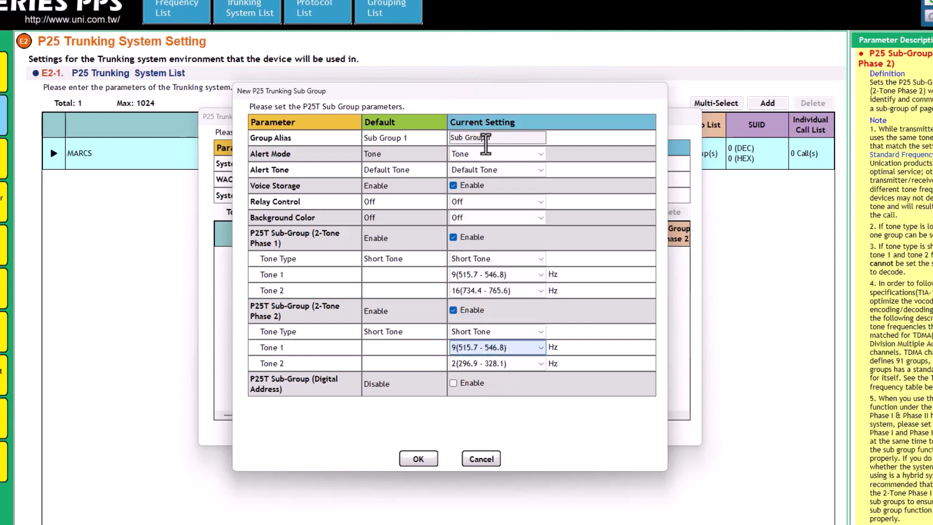
left_click(462, 361)
left_click(498, 193)
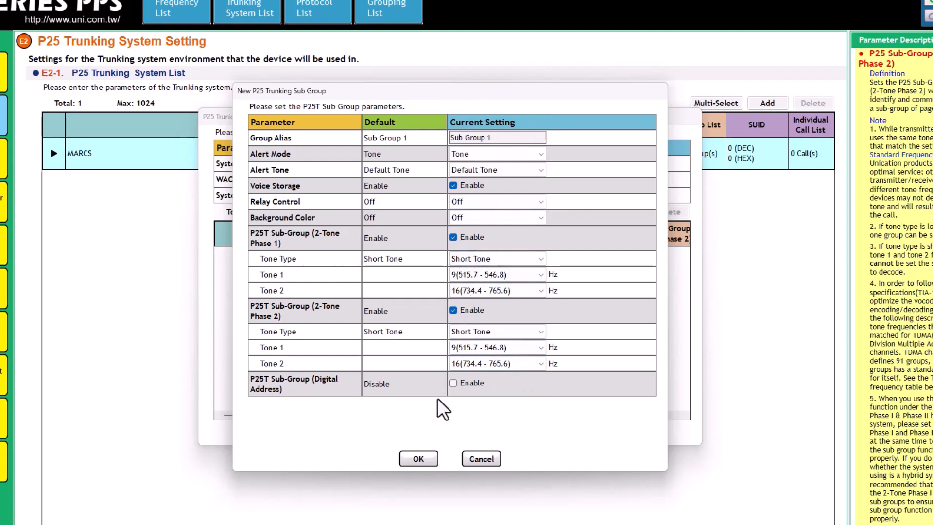
left_click(419, 462)
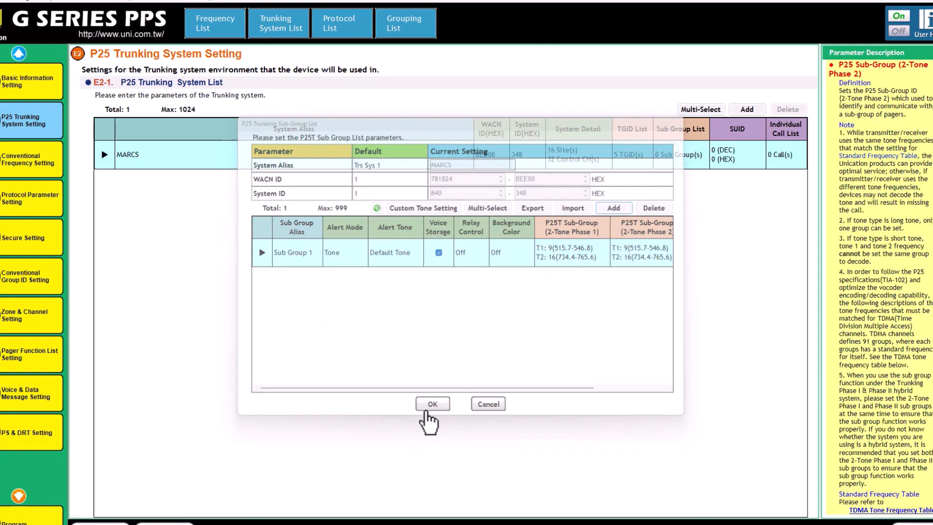
left_click(418, 433)
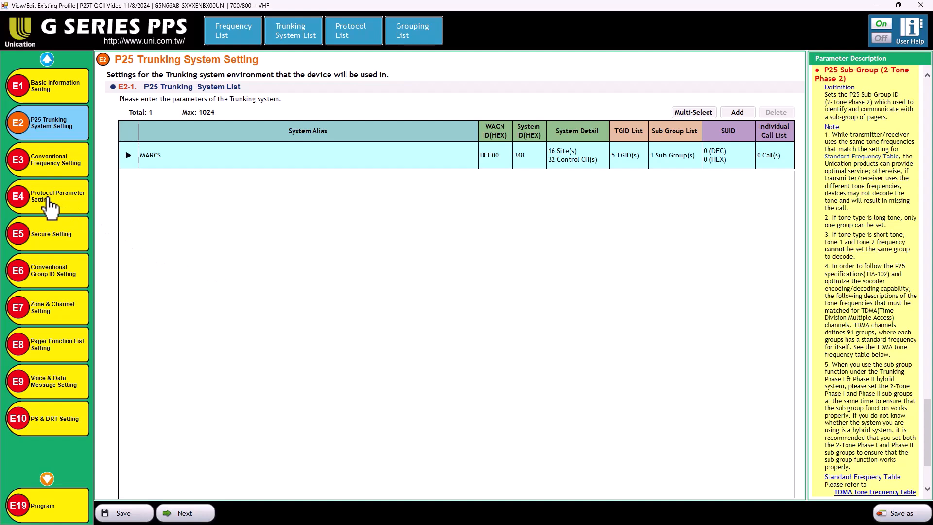
Add a P25 Trunking protocol to the protocol parameter list and give it the alias QCII.
left_click(47, 198)
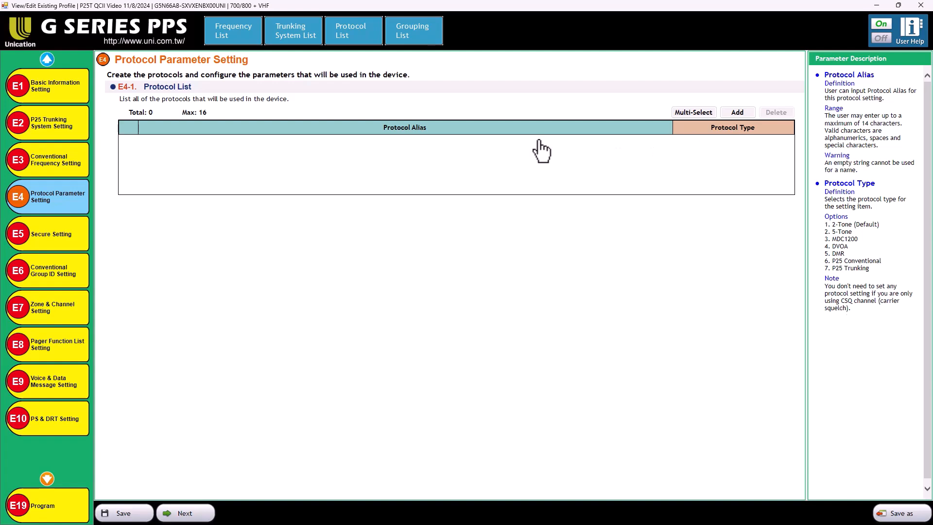
left_click(741, 116)
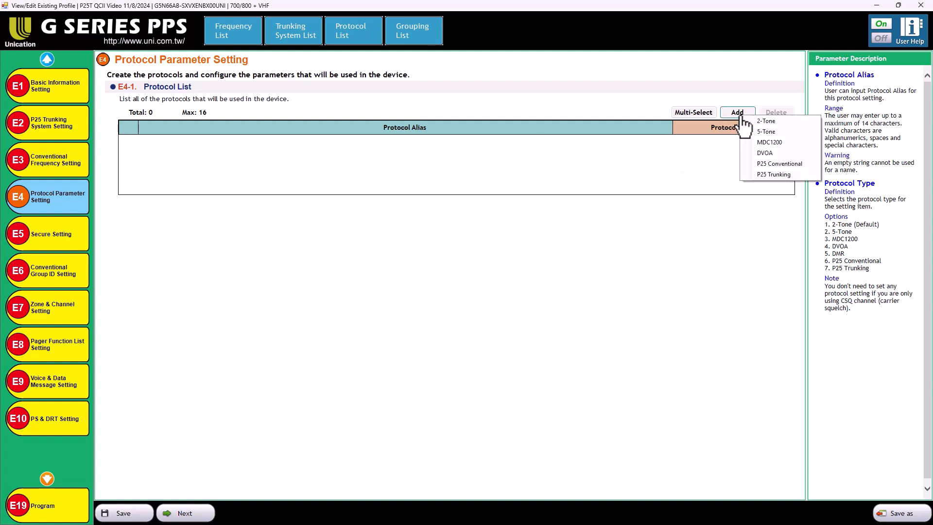
left_click(760, 175)
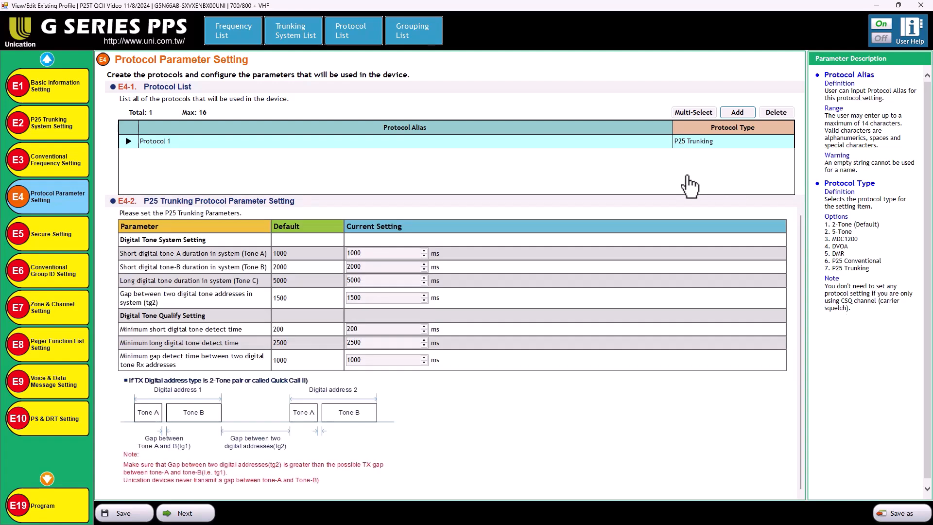
left_click(174, 143)
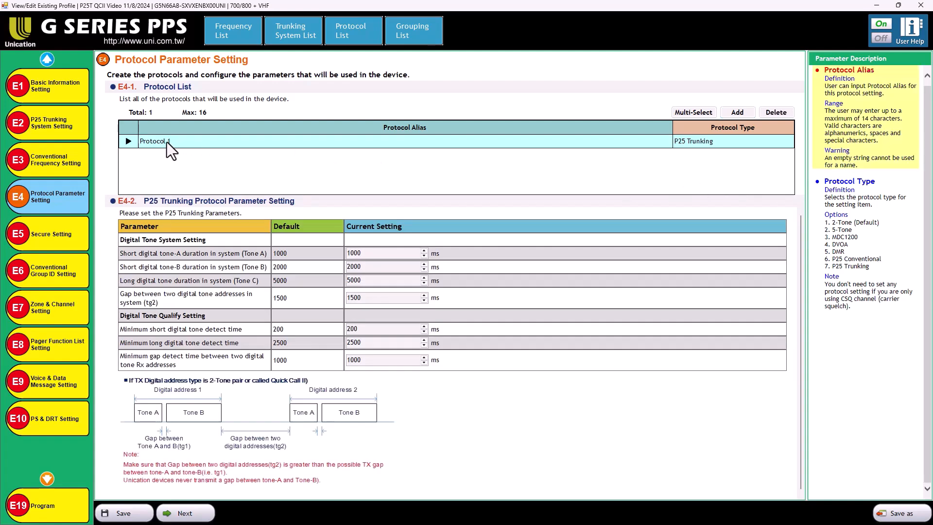
left_click(167, 142)
type("QC")
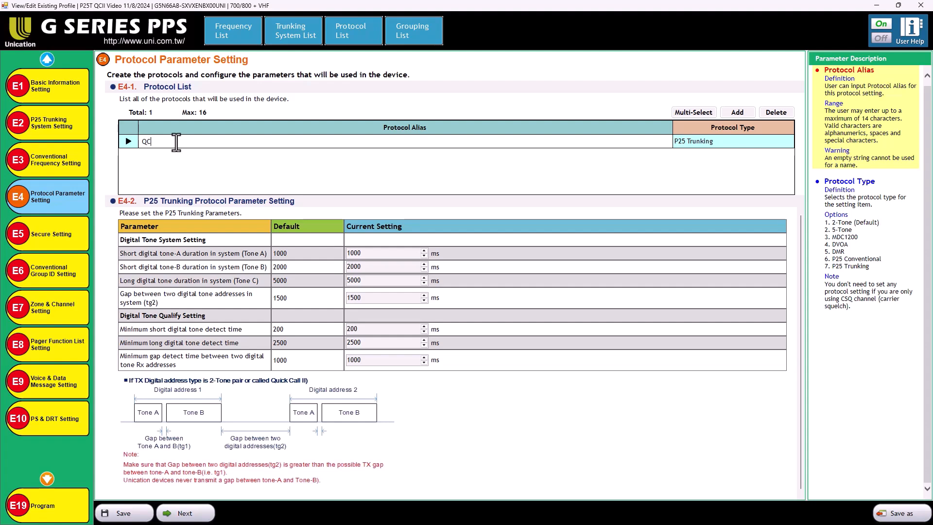
type("II")
key("Return")
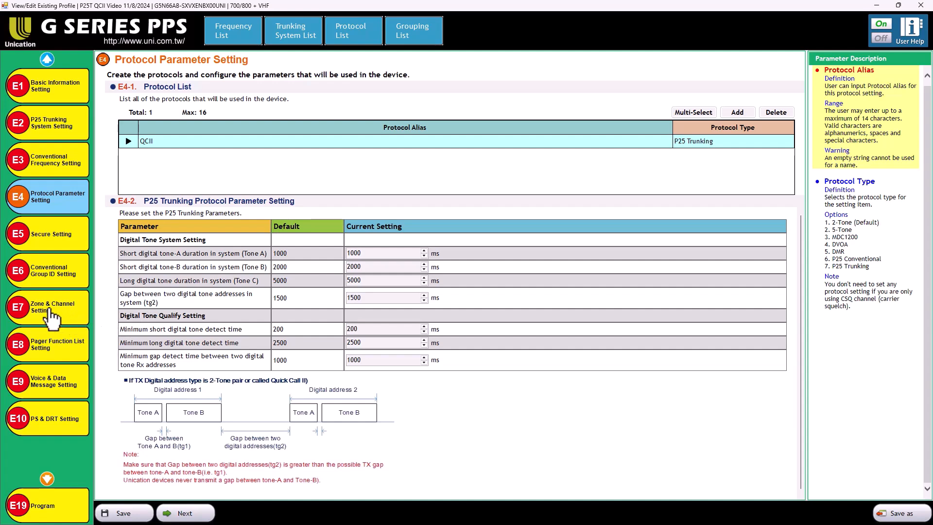
Set Zone 1's Knob Position 1 to the Trunking TG-Scan receiving mode with the channel knob alias QCII.
left_click(48, 310)
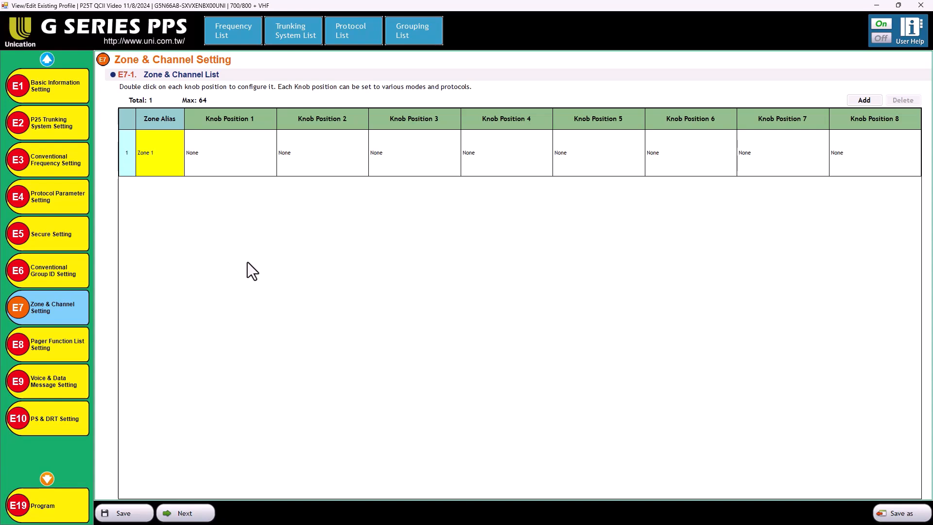
double_click(219, 150)
left_click(512, 259)
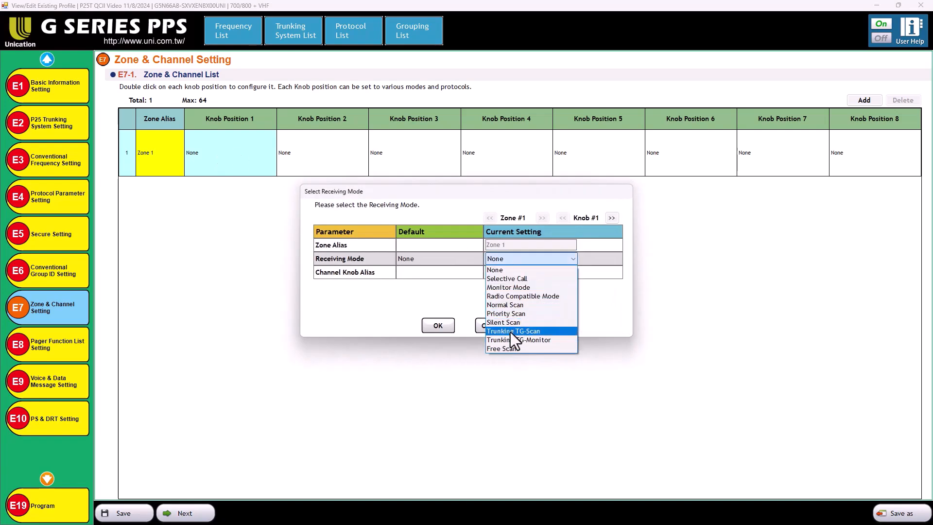
left_click(511, 331)
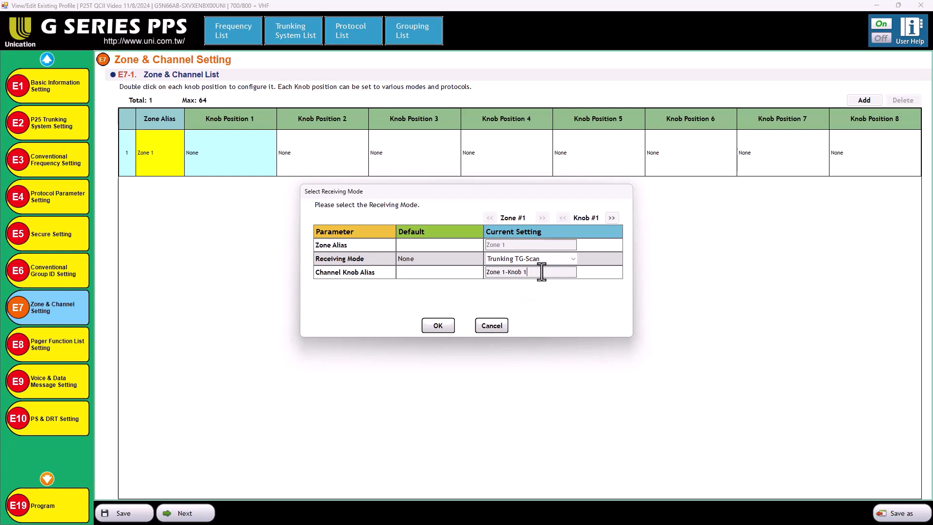
left_click_drag(541, 270, 456, 281)
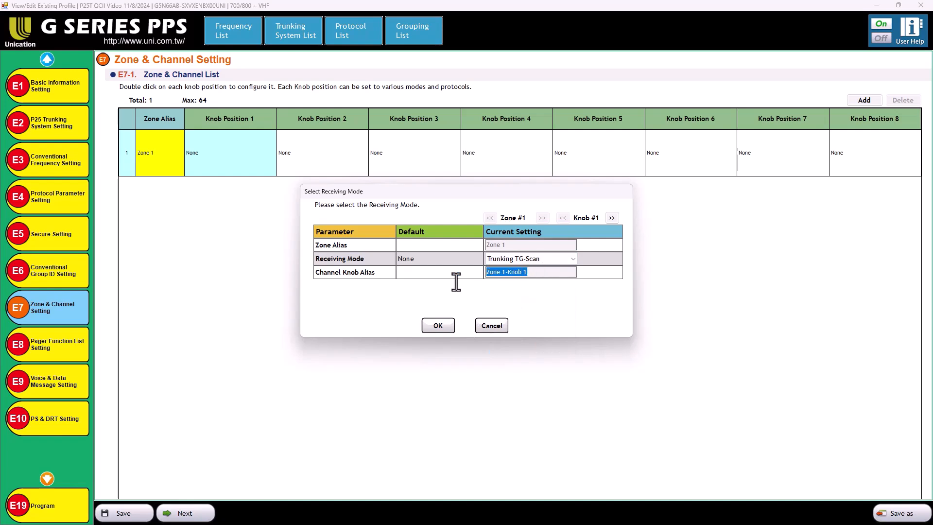
type("QCII")
left_click(438, 325)
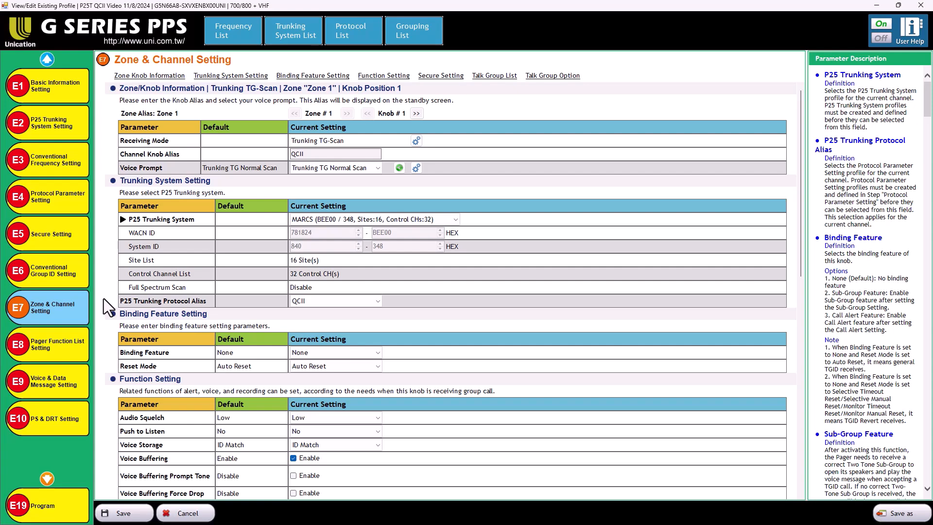
Set the knob's binding feature to Sub-Group Feature and add the Unication talk group to its Priority Talk Group List.
left_click(296, 352)
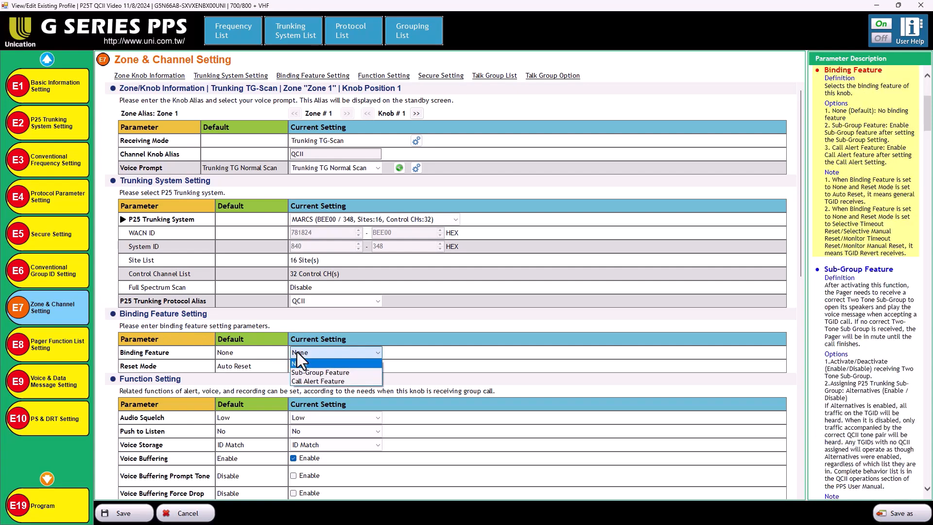
left_click(315, 372)
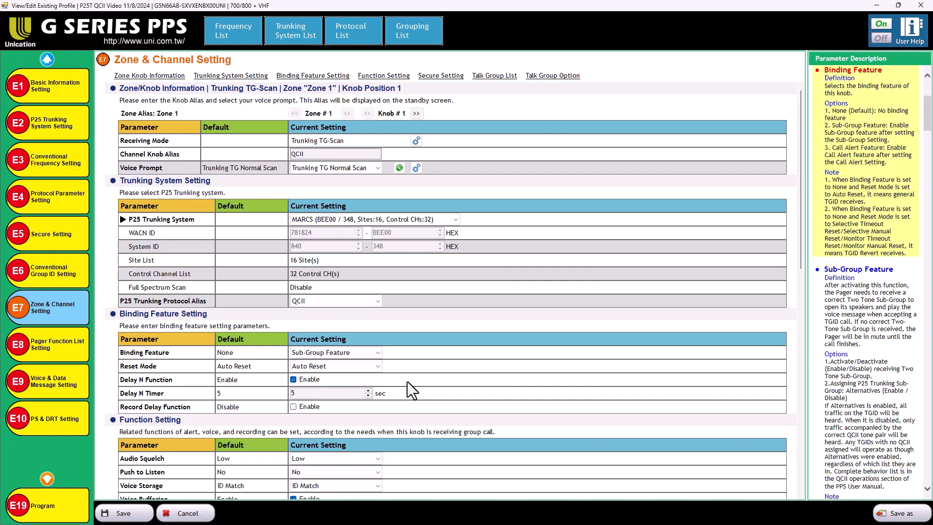
scroll(407, 381, "down", 1)
scroll(407, 381, "down", 1)
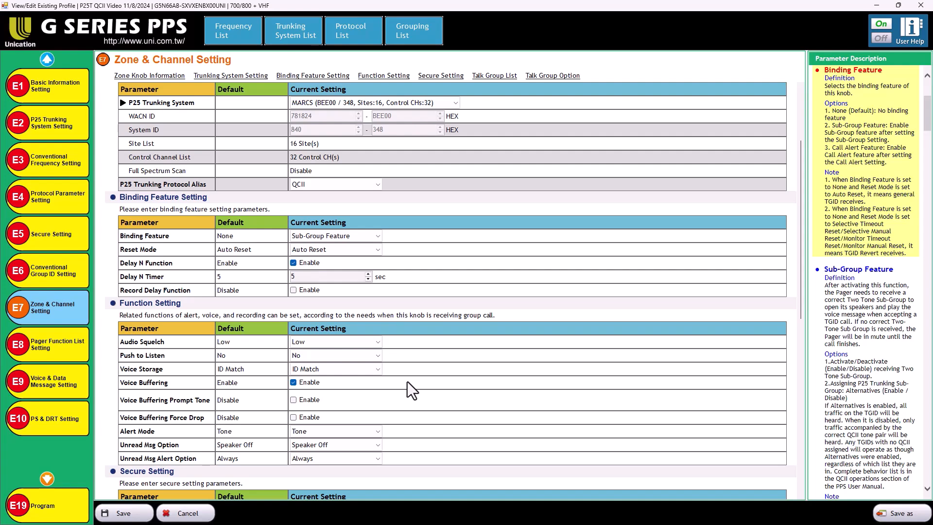
scroll(407, 381, "down", 2)
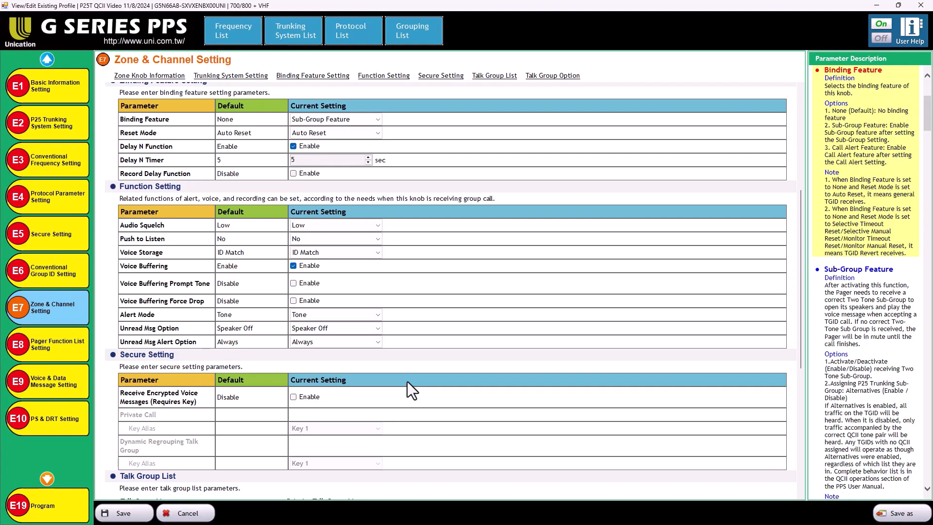
scroll(407, 381, "down", 2)
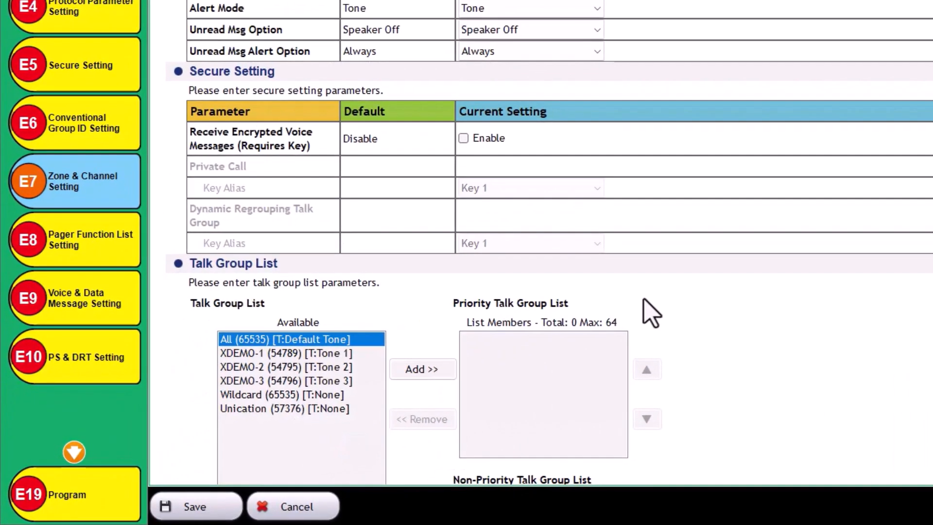
scroll(551, 332, "down", 1)
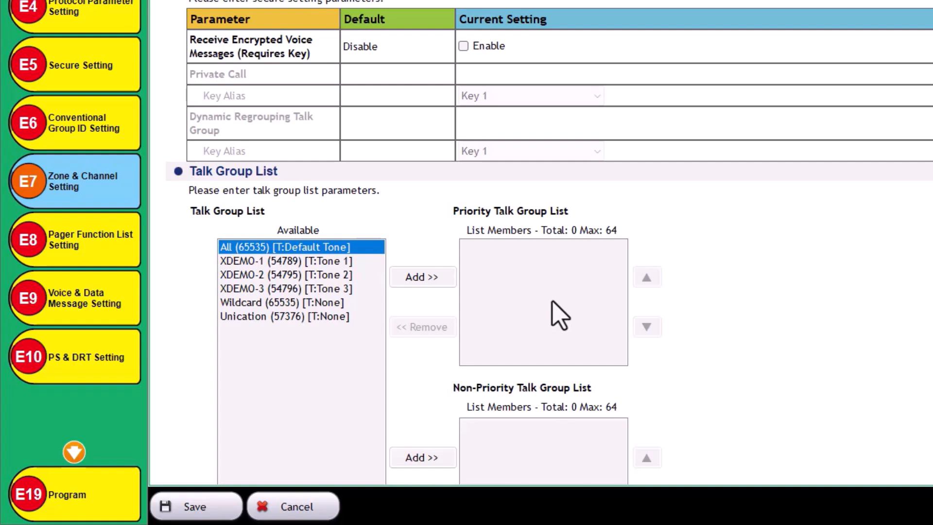
left_click(265, 316)
left_click(416, 278)
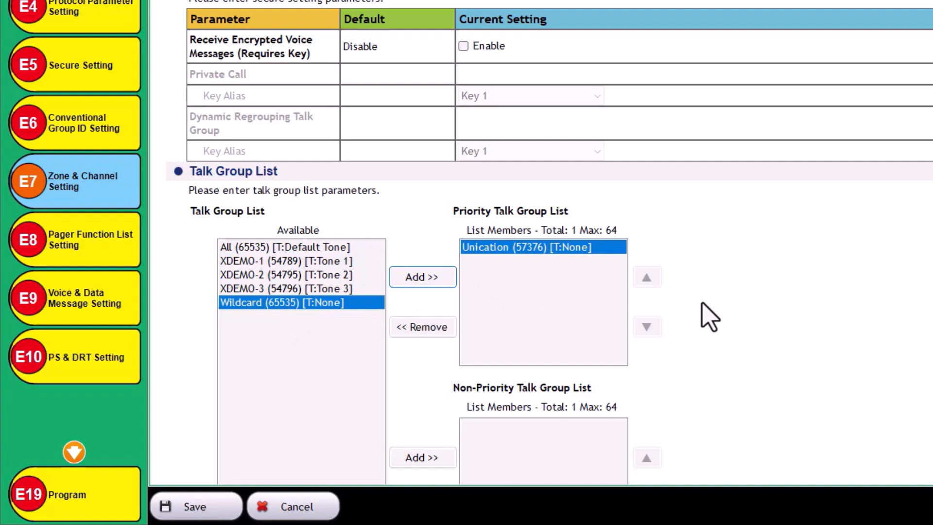
Assign Sub Group 1 to the Unication talk group in the knob's sub group setting and confirm the assignment.
scroll(709, 317, "down", 2)
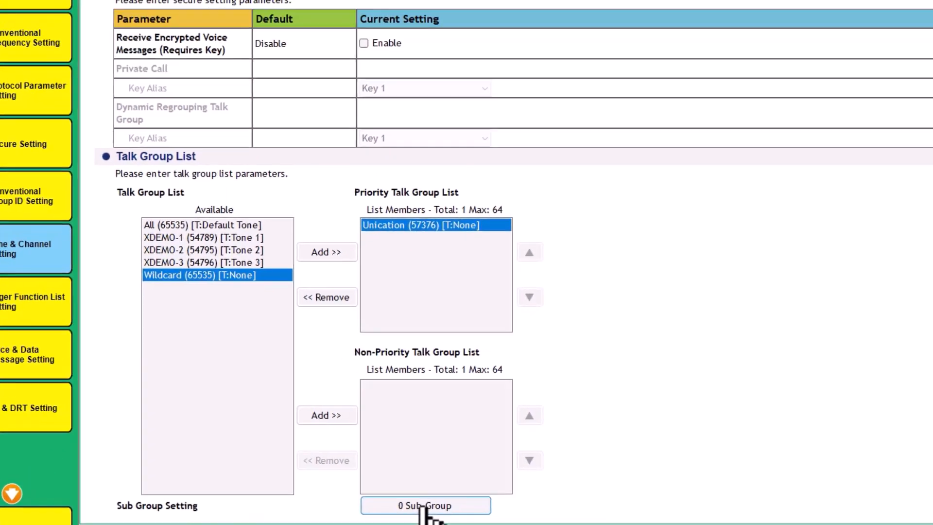
left_click(424, 507)
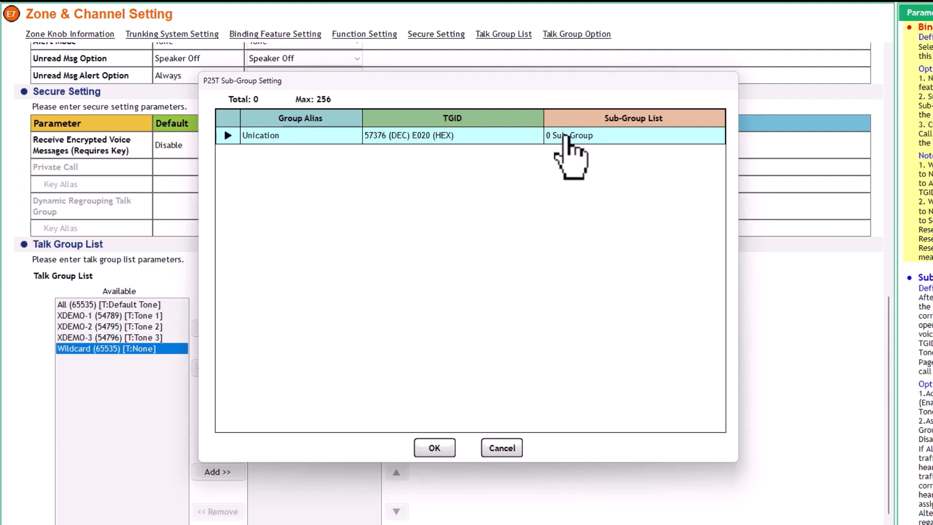
left_click(556, 138)
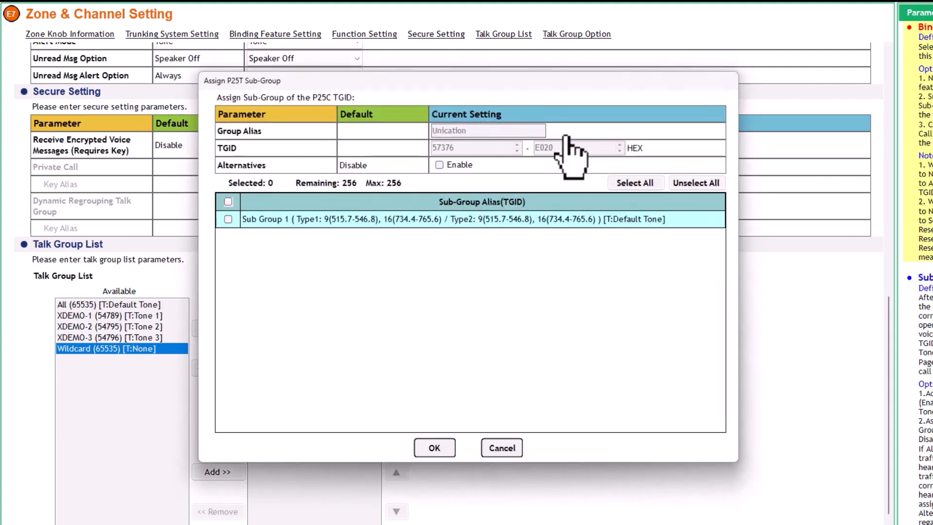
left_click(228, 219)
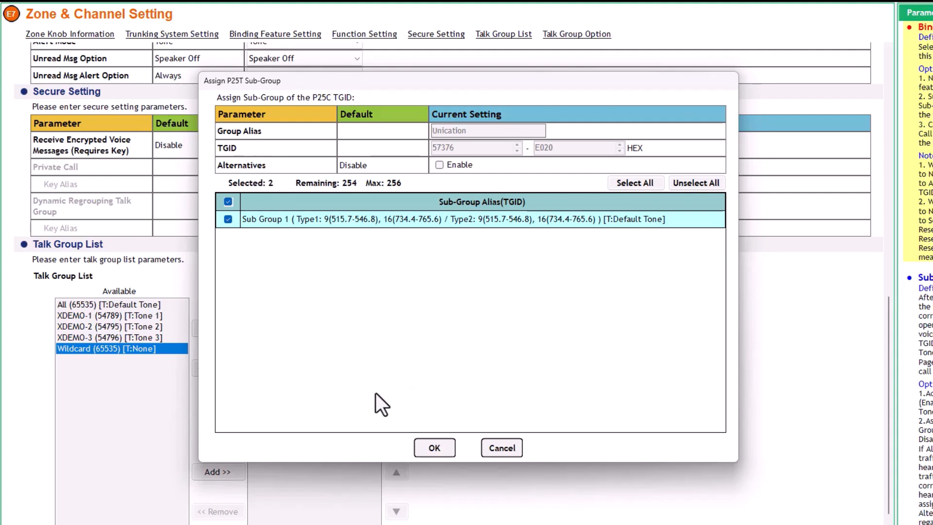
left_click(427, 440)
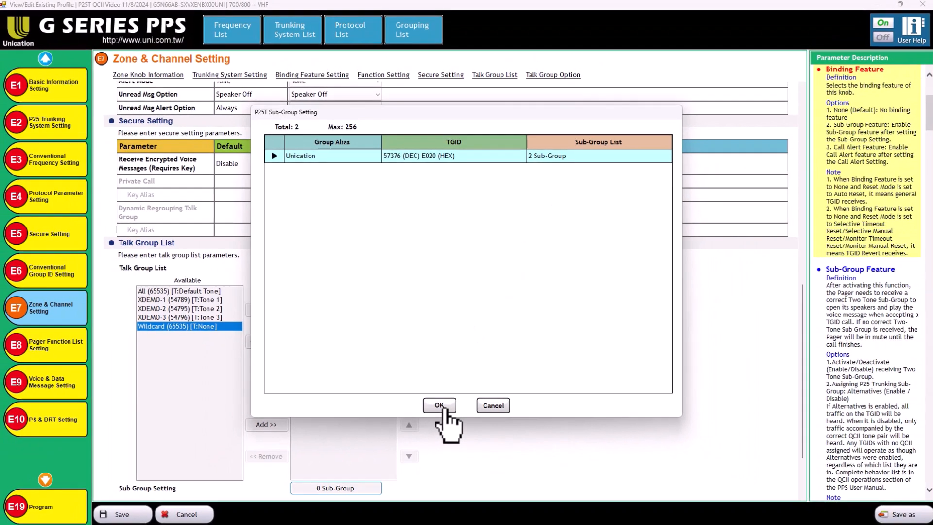
left_click(440, 406)
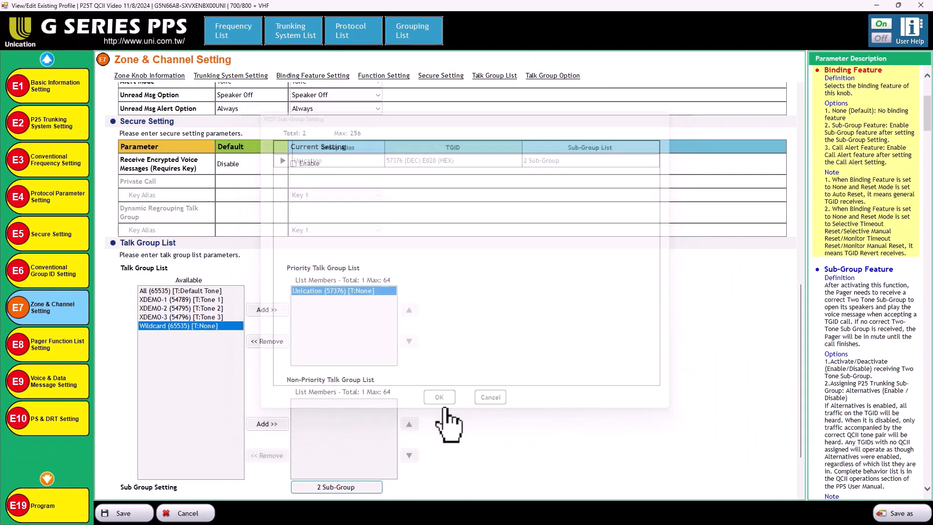